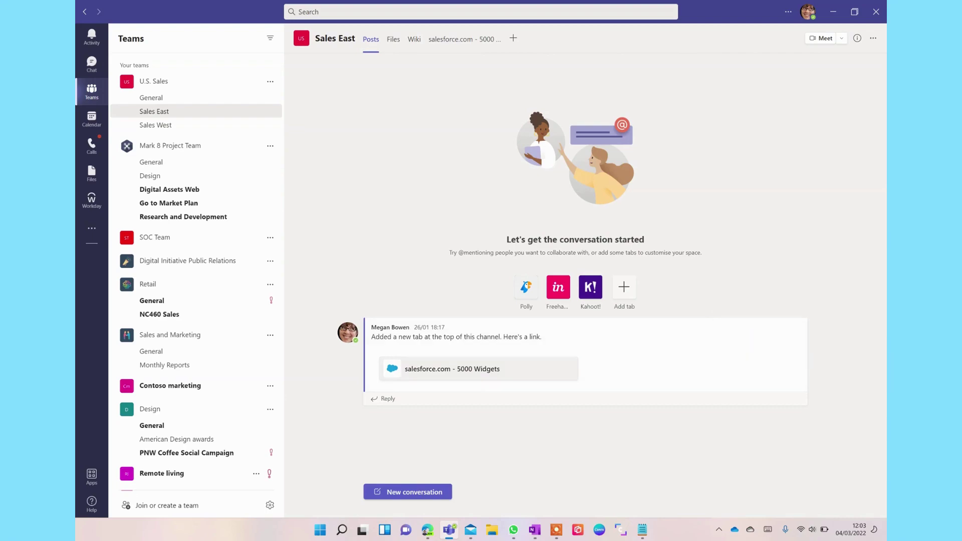
Search the app finder for 'sales', clear the search, and close it without adding anything
click(91, 228)
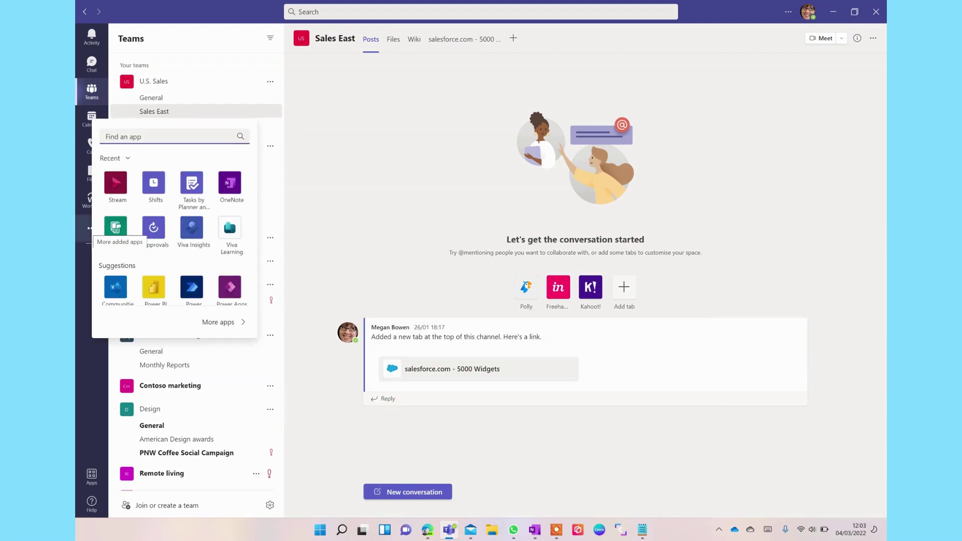
text(sales)
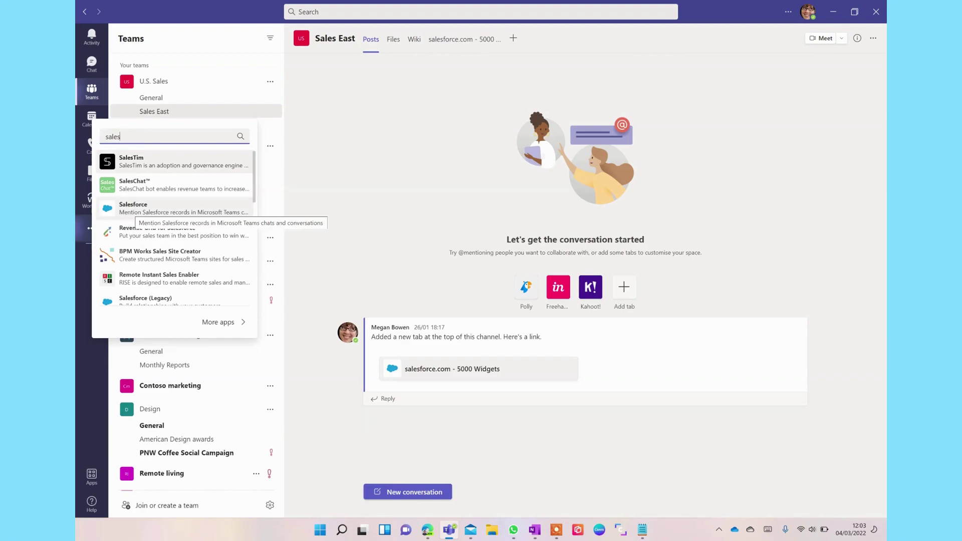
key(BackSpace)
key(BackSpace)
key(BackSpace)
key(BackSpace)
key(BackSpace)
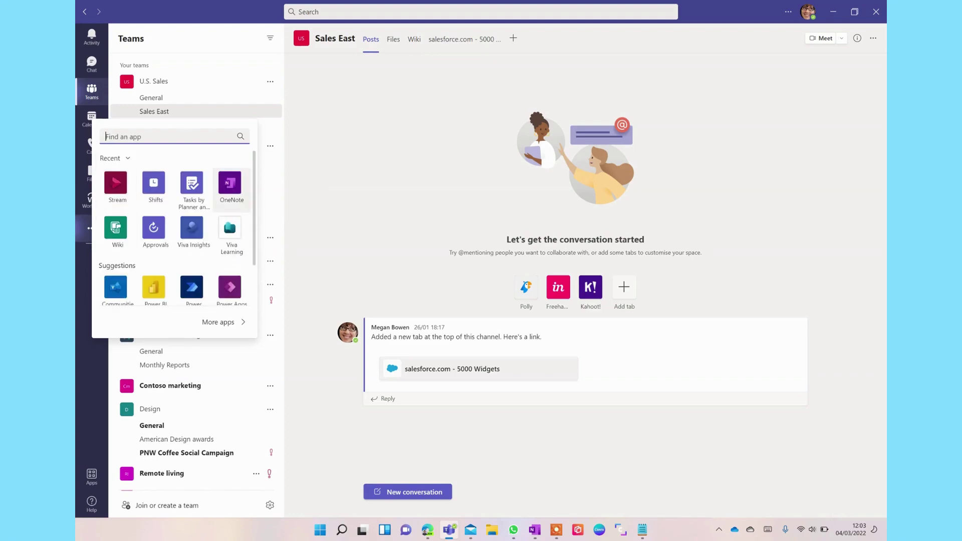
key(Escape)
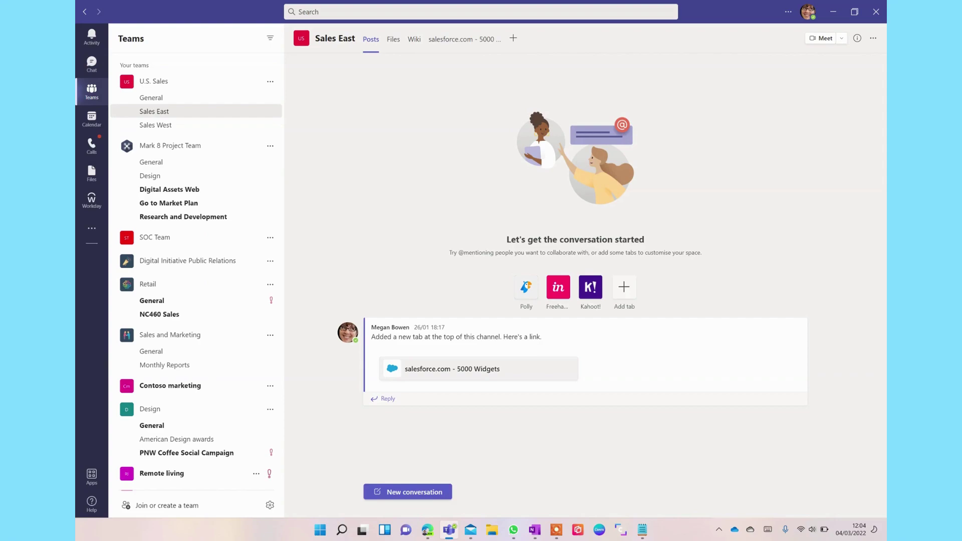
Open the salesforce.com - 5000 Widgets tab and review Type options, cancelling to keep New Business
click(453, 38)
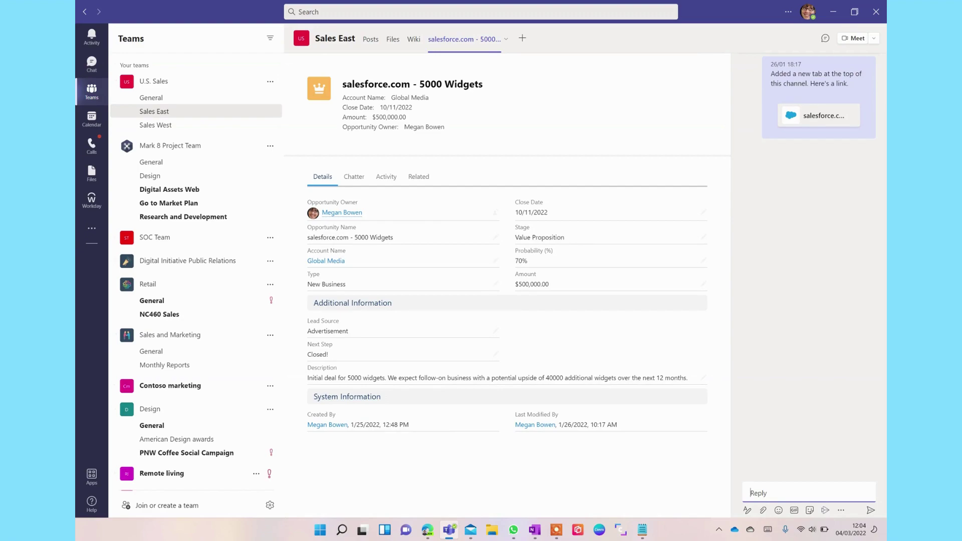
click(496, 283)
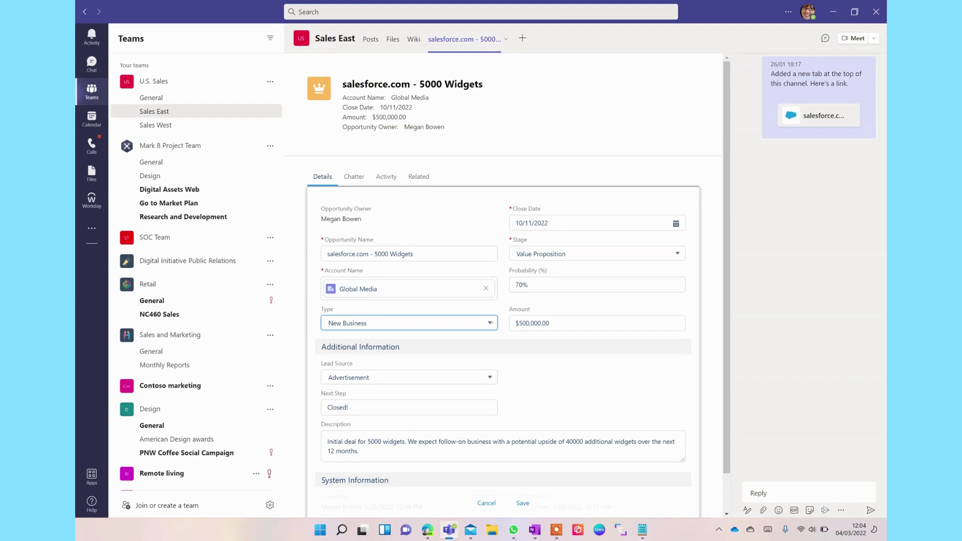
click(489, 323)
click(485, 503)
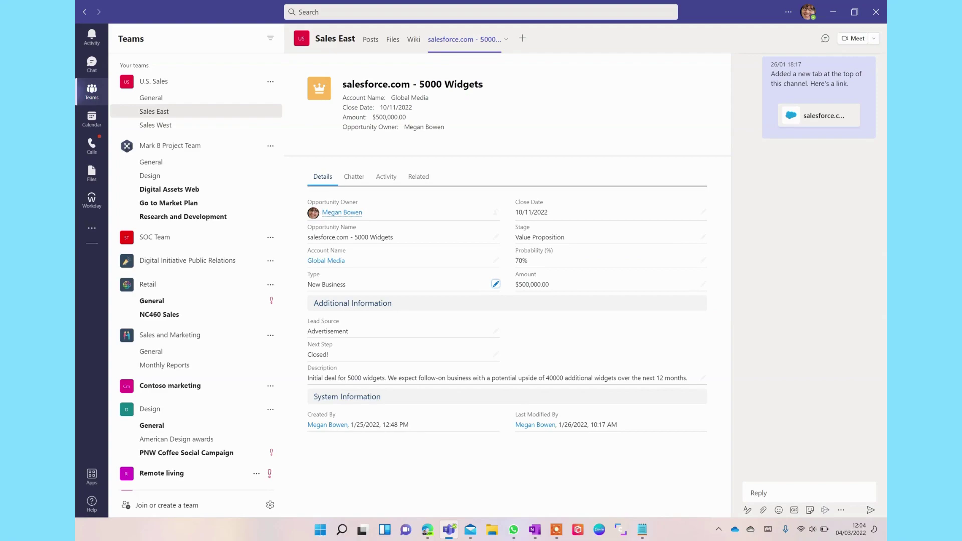
Return to the Sales East posts and start a new conversation
click(371, 39)
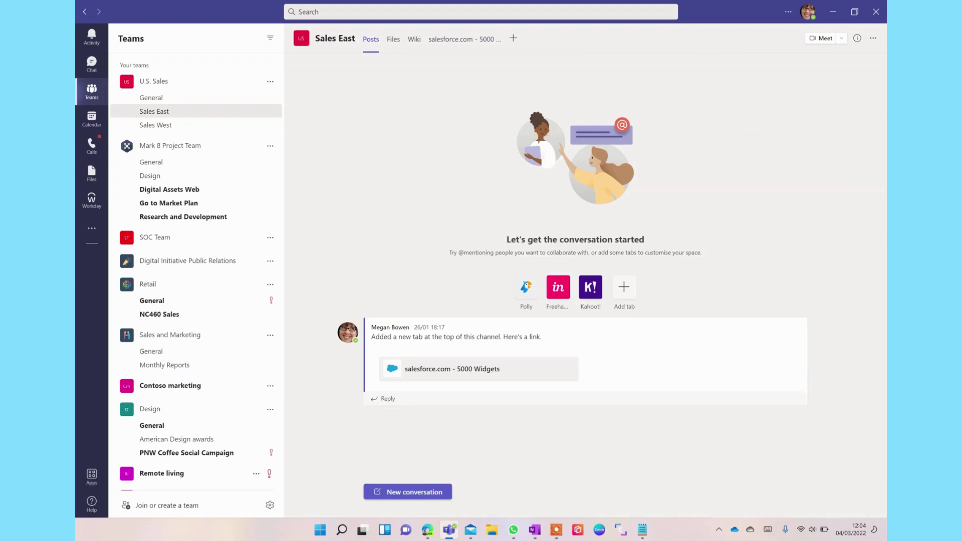
click(407, 492)
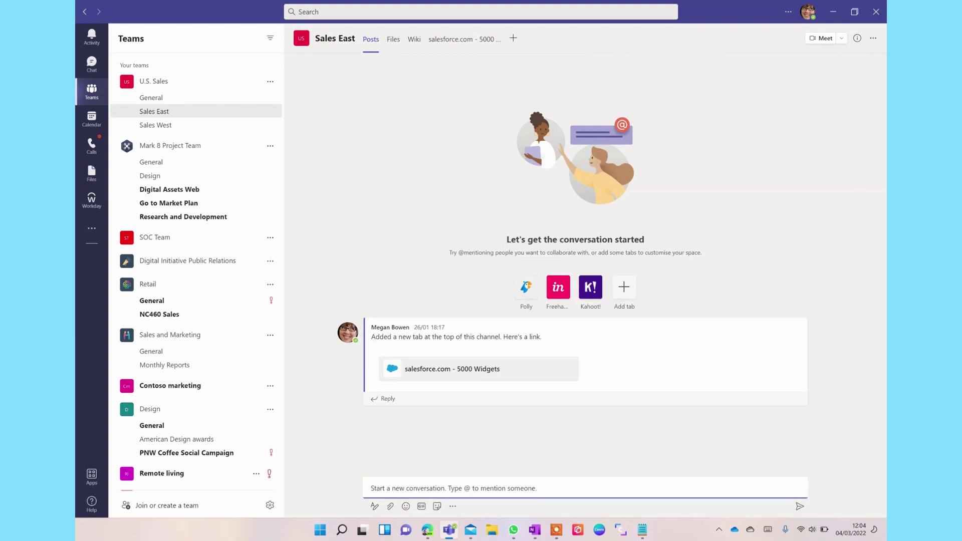
click(452, 506)
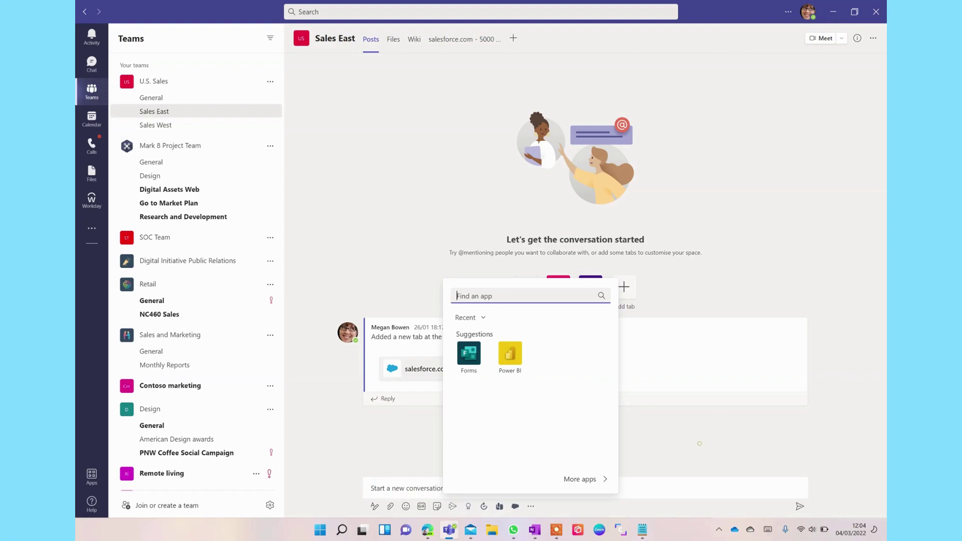
click(699, 443)
click(423, 491)
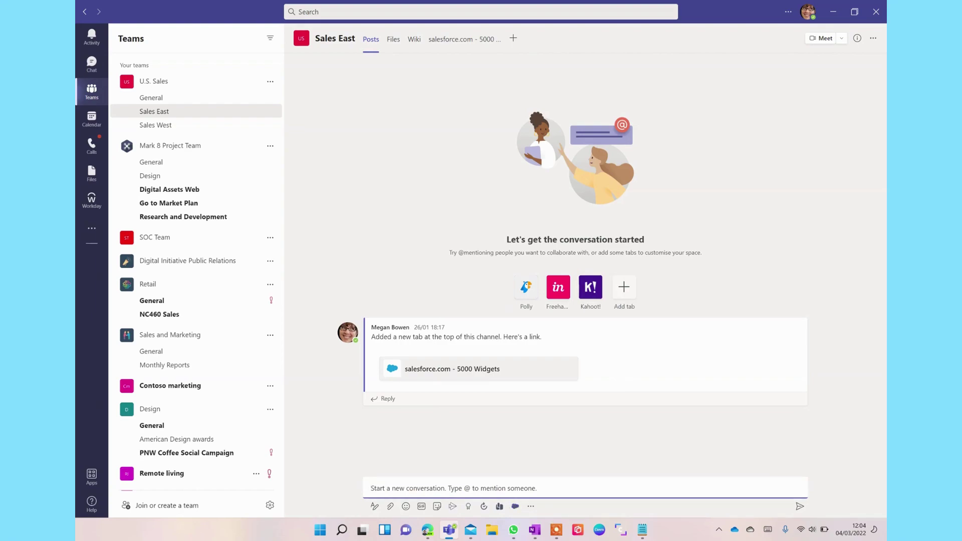
Browse Salesforce record types in the messaging extension, then cancel without mentioning a record
click(514, 506)
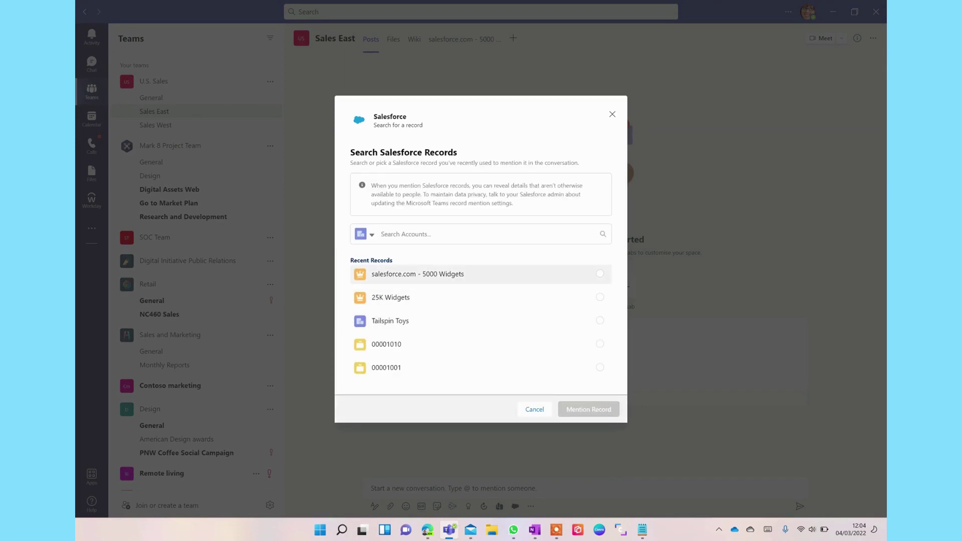
click(372, 234)
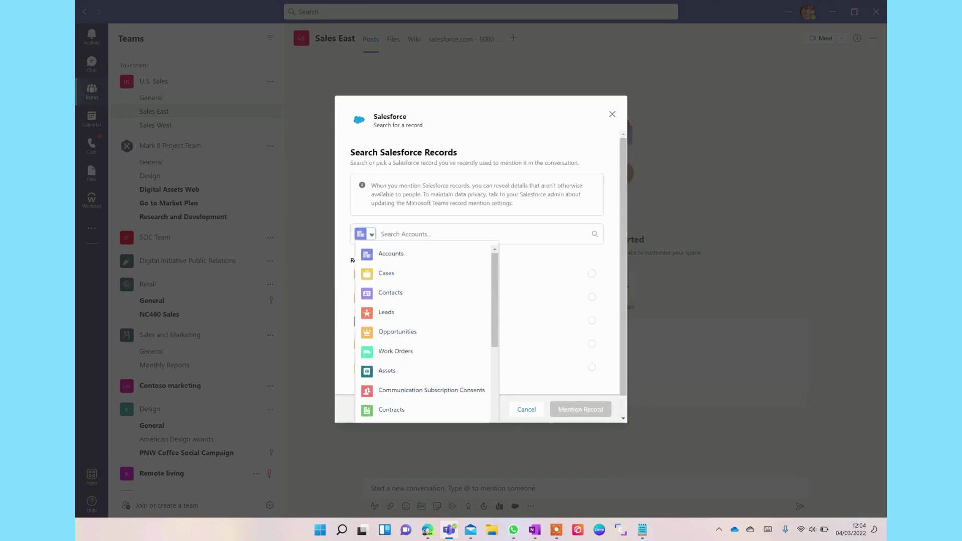
scroll(390, 263, down, 3)
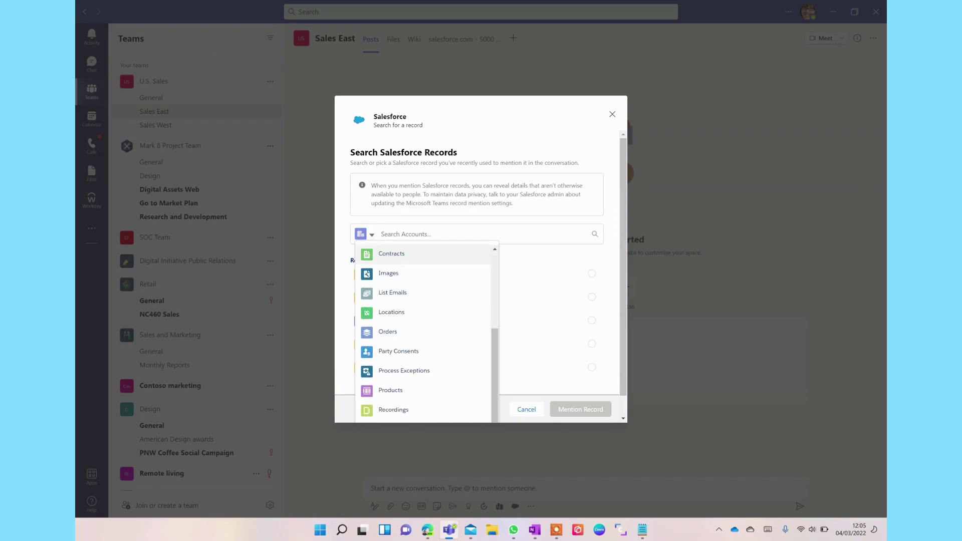
click(527, 409)
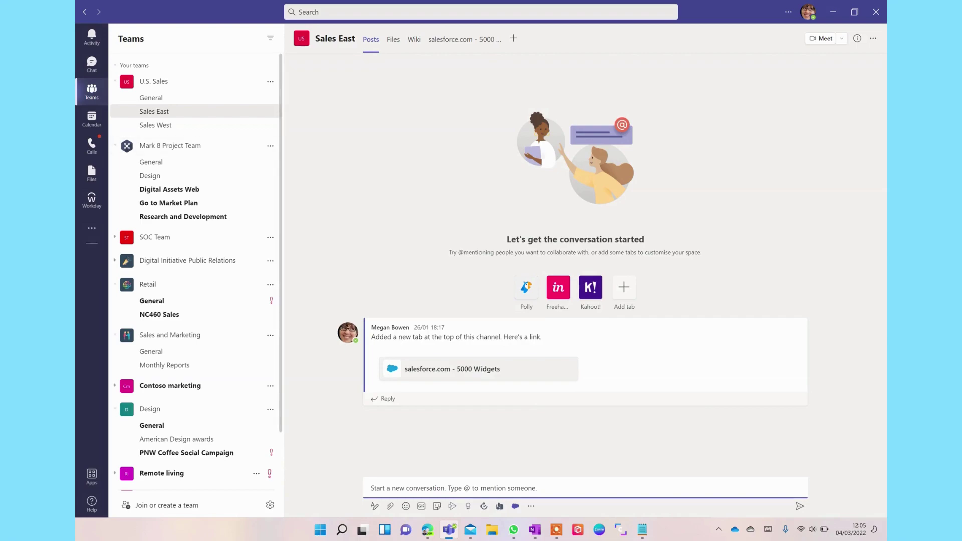
Send a 'Salesforce Test 3' meeting for 04/03/2022, 12:30–13:00, inviting one attendee
click(92, 119)
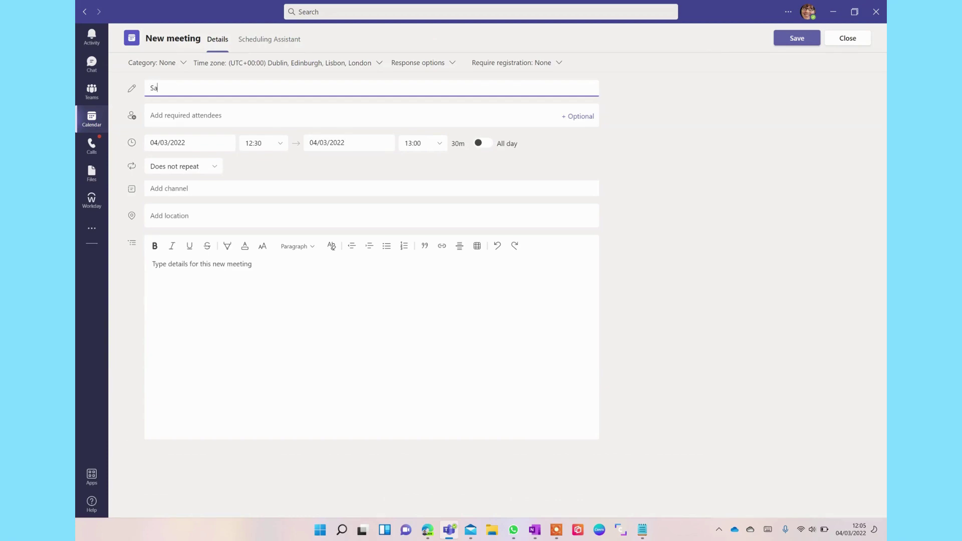
text(force Test 3)
click(186, 115)
text(Al)
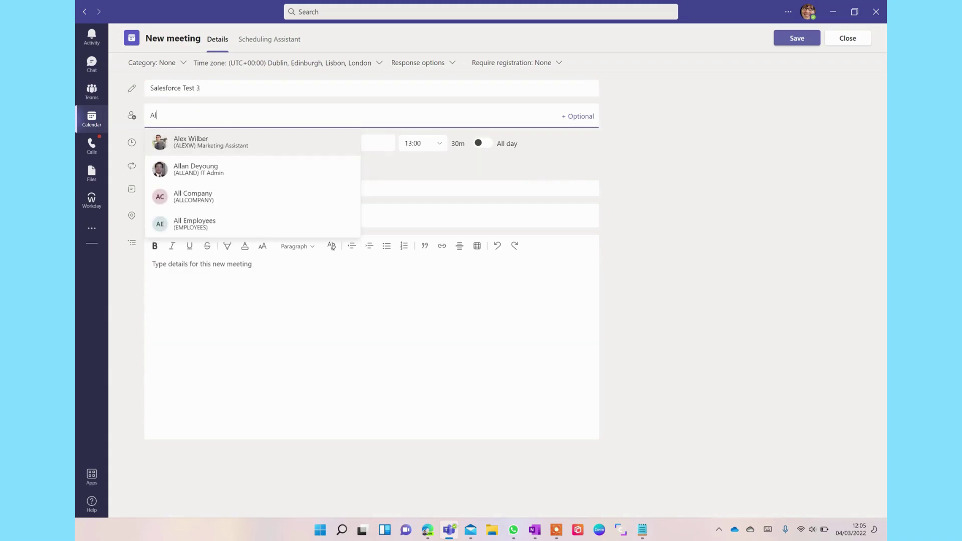
key(Return)
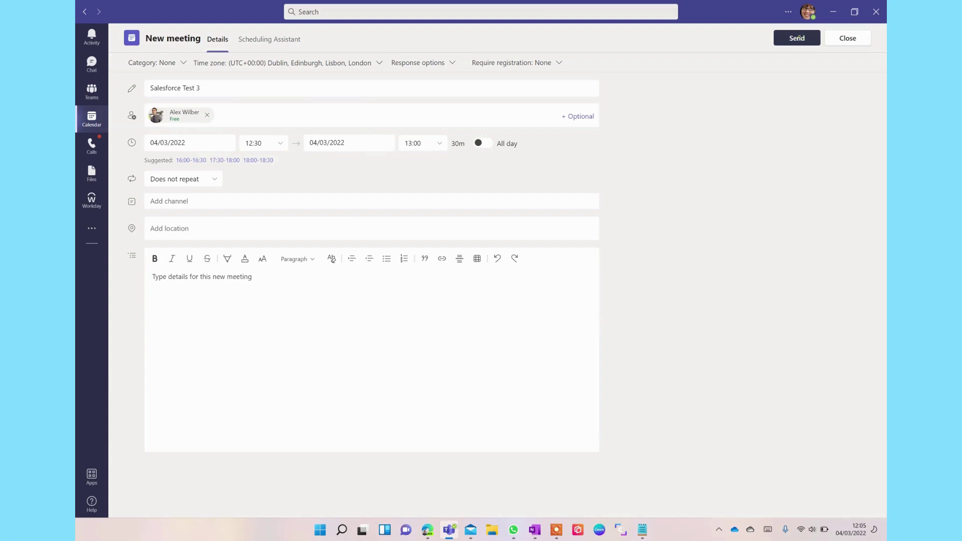
click(796, 38)
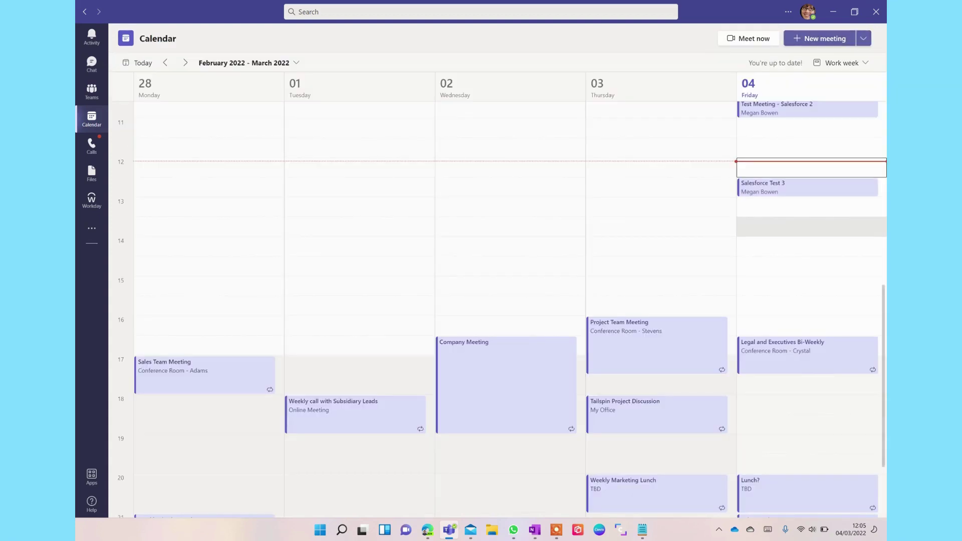
Open the Salesforce Test 3 meeting page and choose Salesforce as a new meeting tab
click(807, 187)
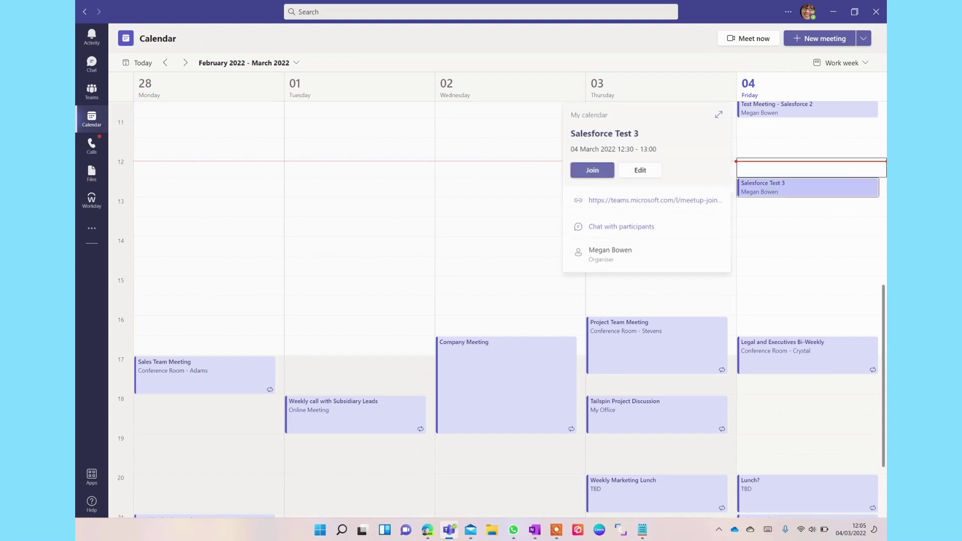
click(639, 170)
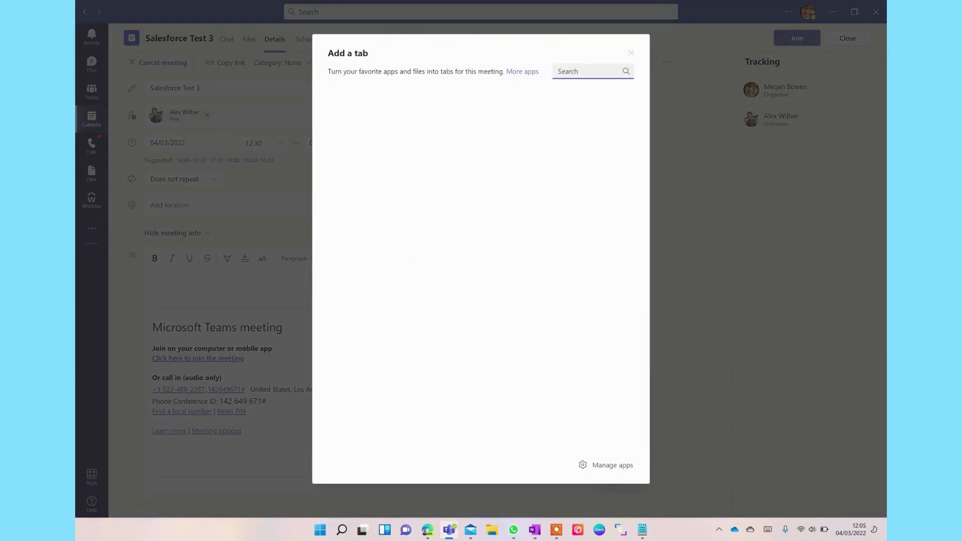
click(346, 125)
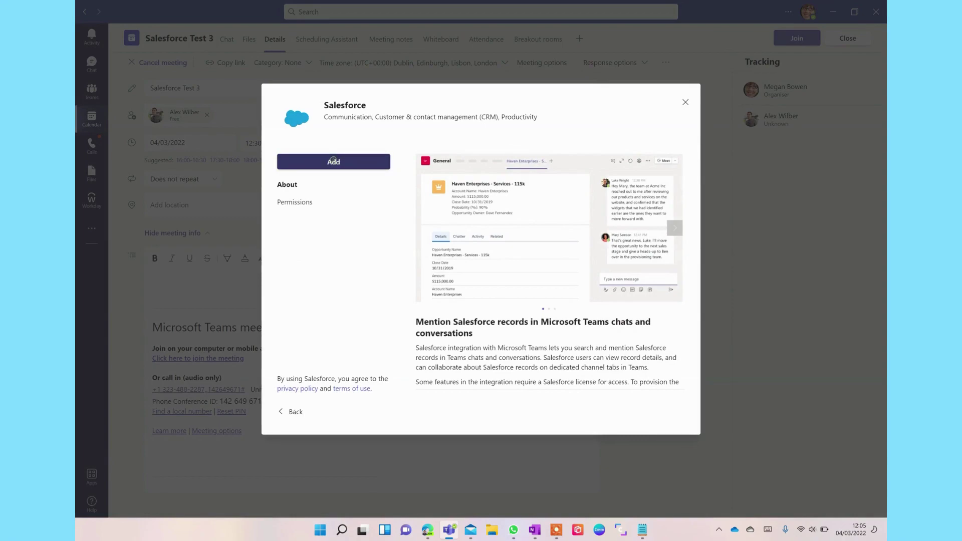
key(Escape)
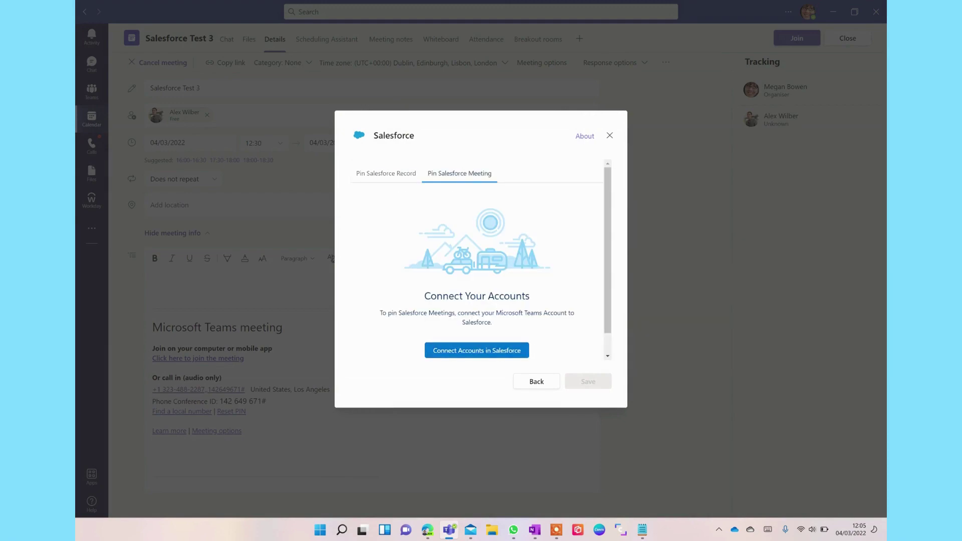
Pin salesforce.com - 5000 Widgets from Recent Records as a meeting tab and save it
click(386, 174)
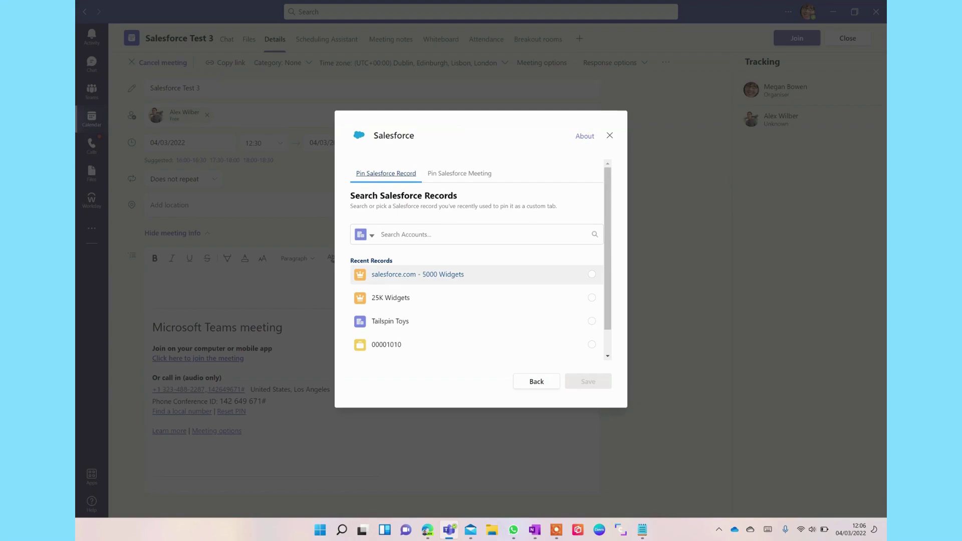
click(592, 274)
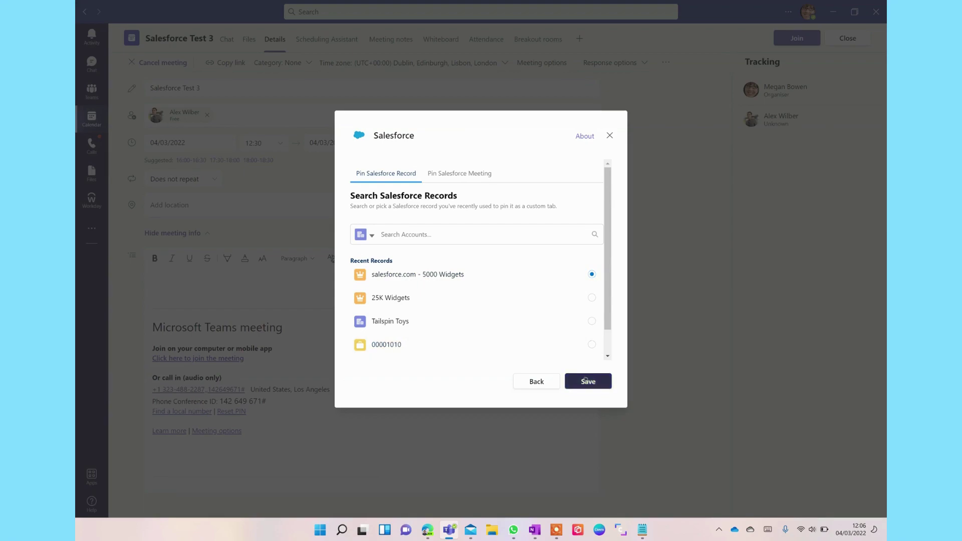
click(586, 381)
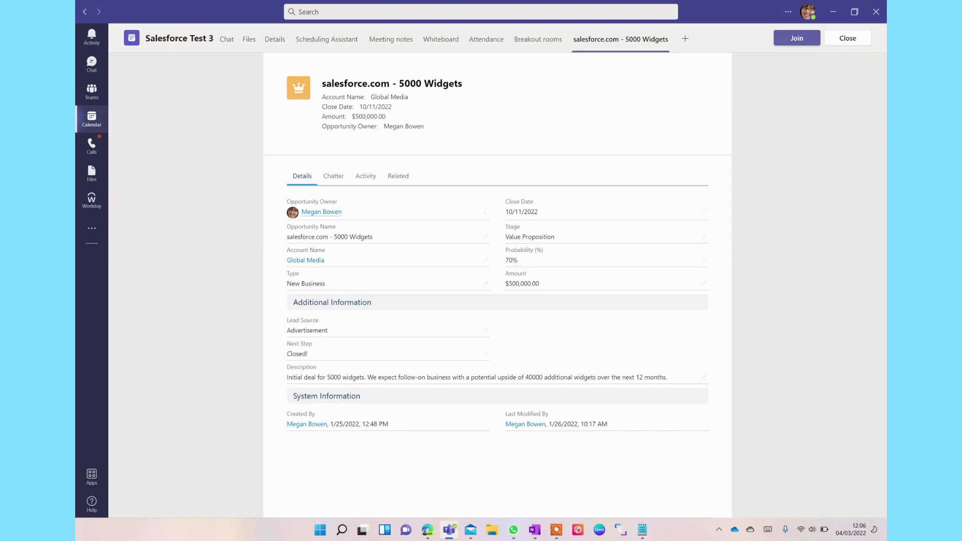
Join Salesforce Test 3 with computer audio and open Add an app from More actions
click(796, 38)
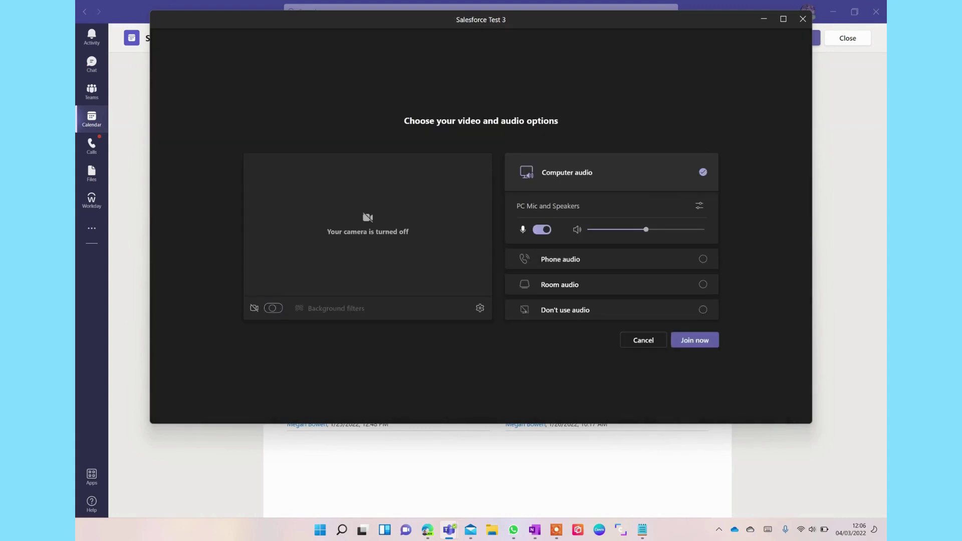
click(694, 339)
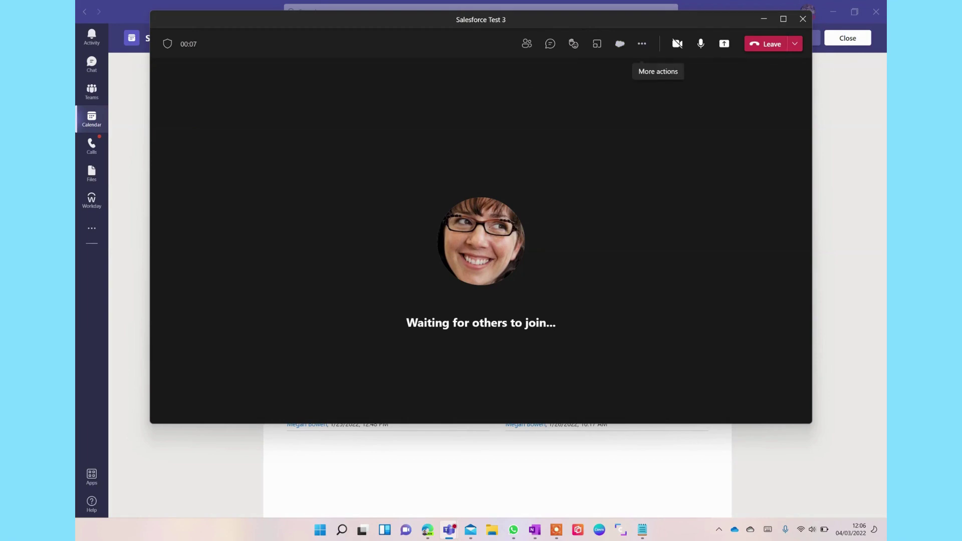
click(641, 43)
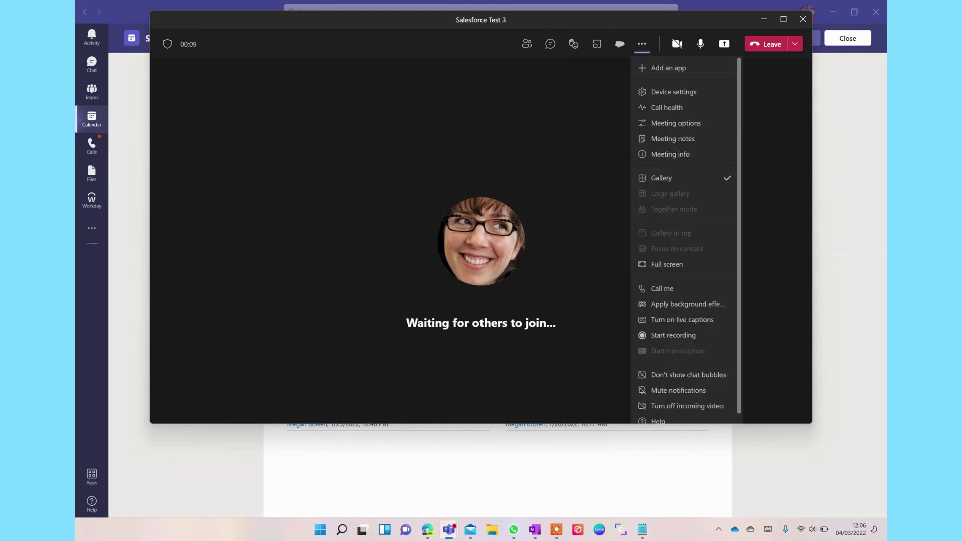
click(668, 68)
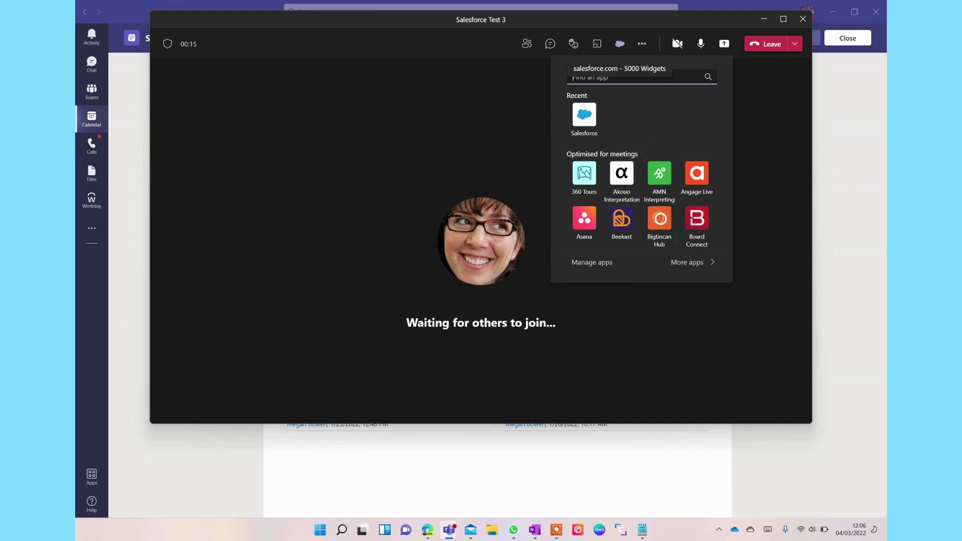
Open the Salesforce side panel in the call and scroll through the 5000 Widgets opportunity details
click(620, 44)
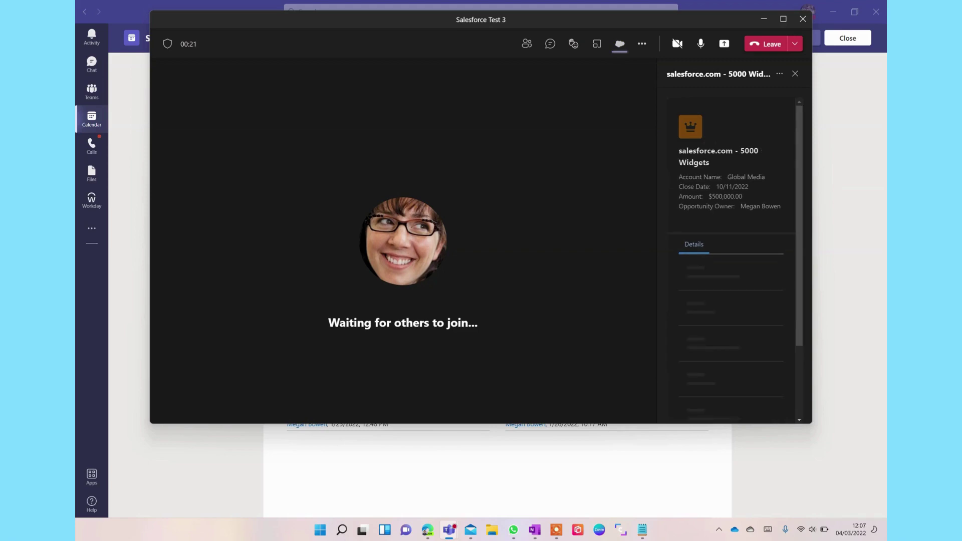
scroll(734, 260, down, 3)
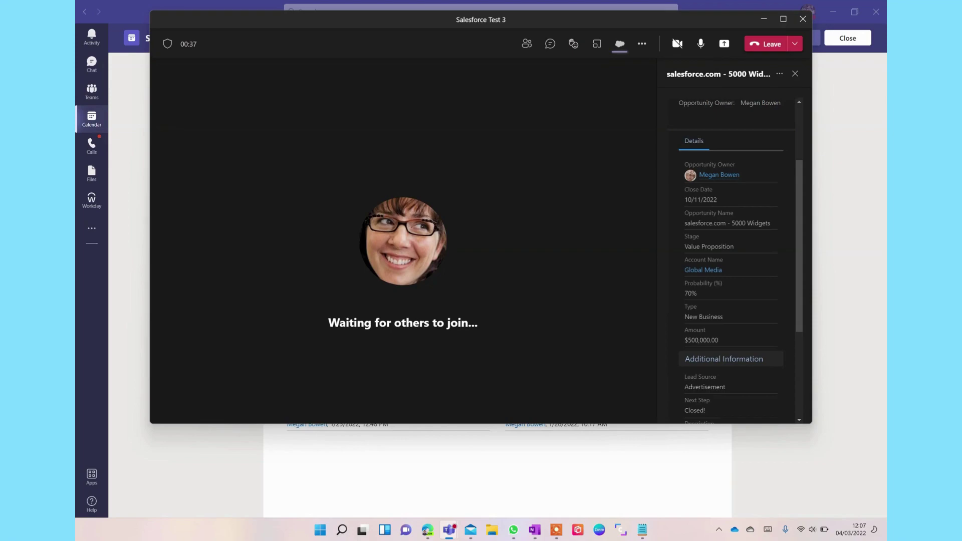
scroll(731, 261, down, 3)
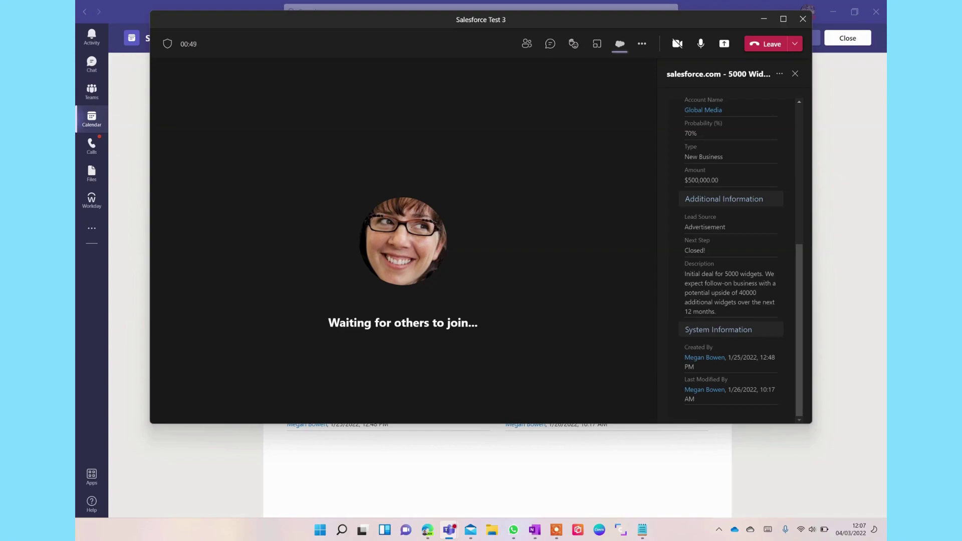
scroll(731, 261, up, 5)
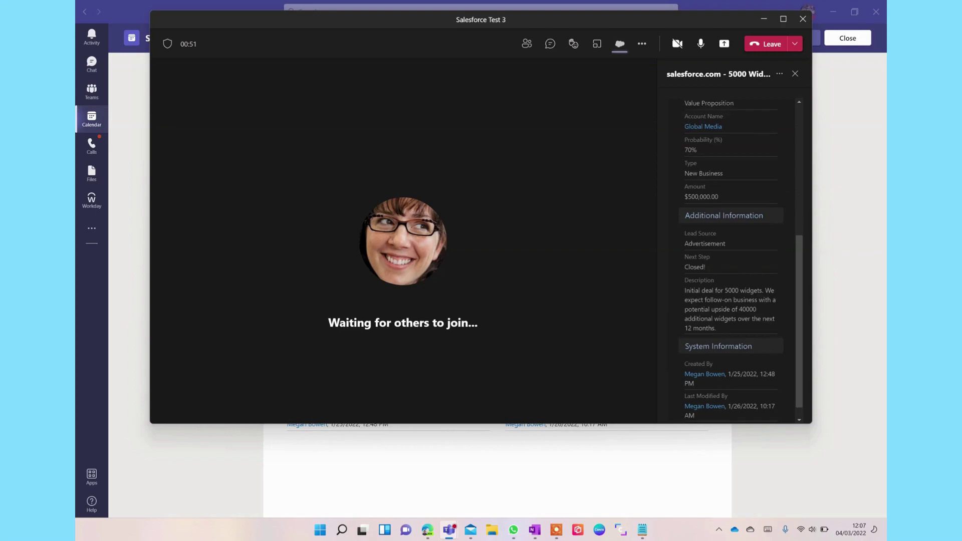
scroll(731, 260, up, 1)
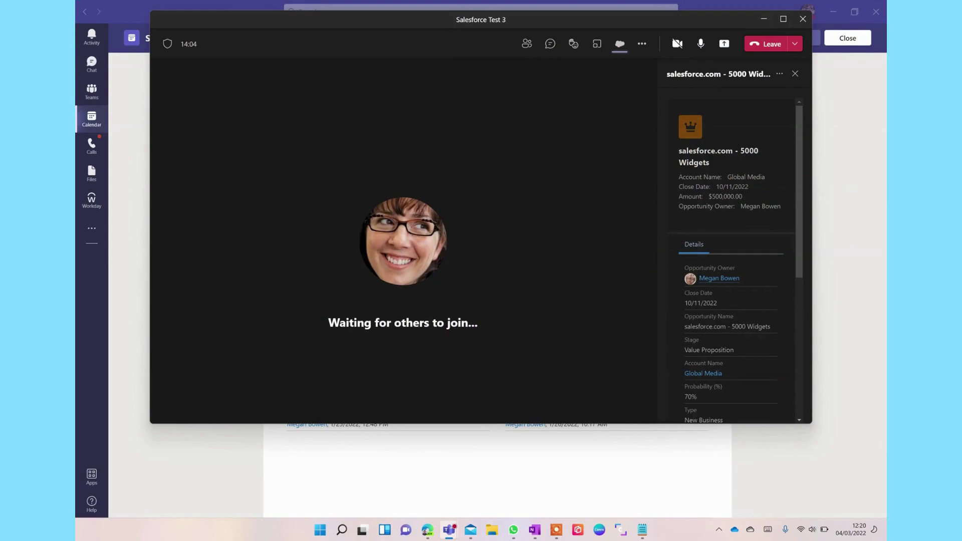
Launch Salesforce via Add an app and follow Connect Accounts to the Microsoft Teams Accounts settings
click(642, 43)
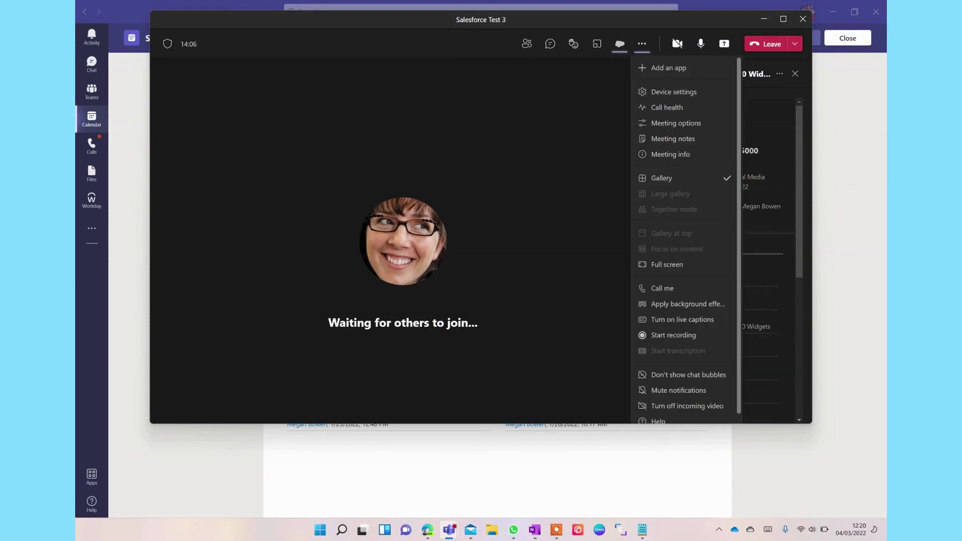
click(668, 68)
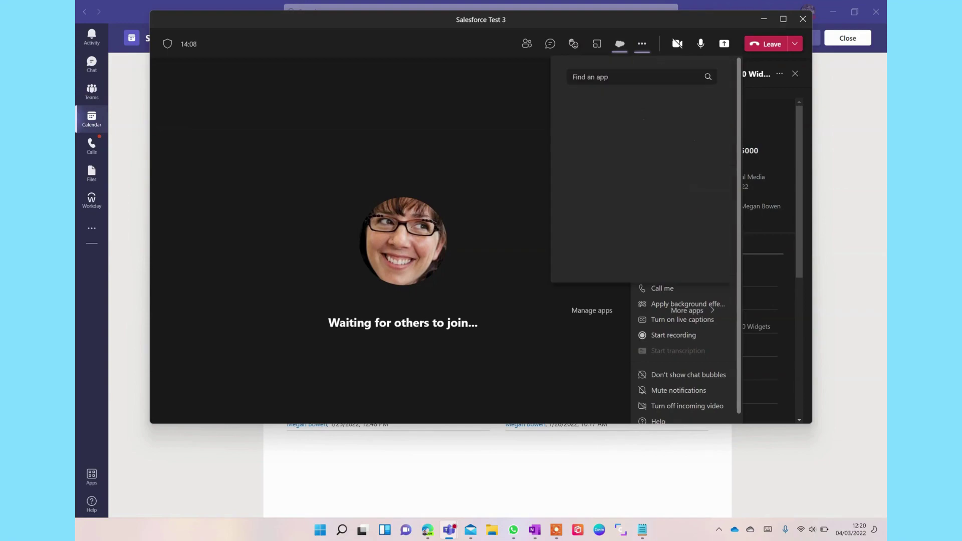
click(583, 116)
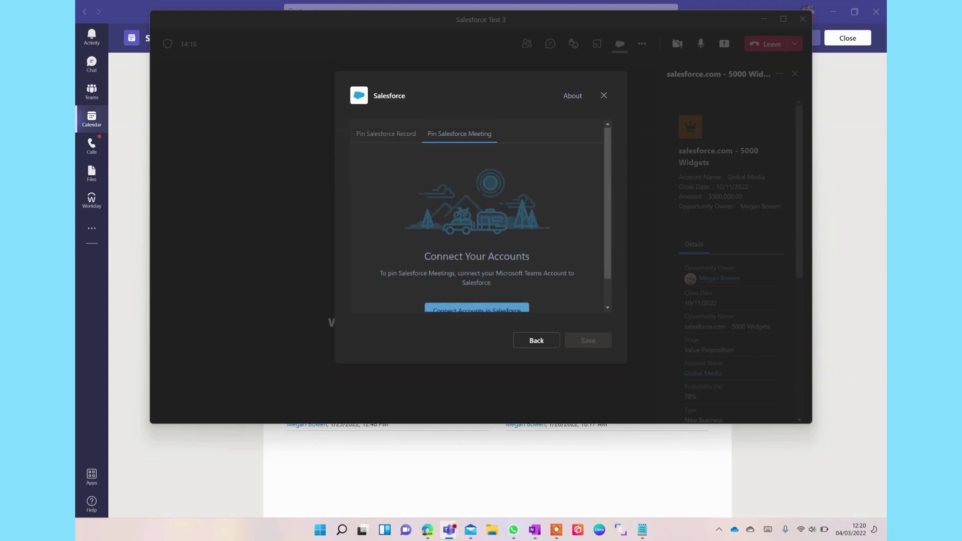
scroll(481, 219, down, 1)
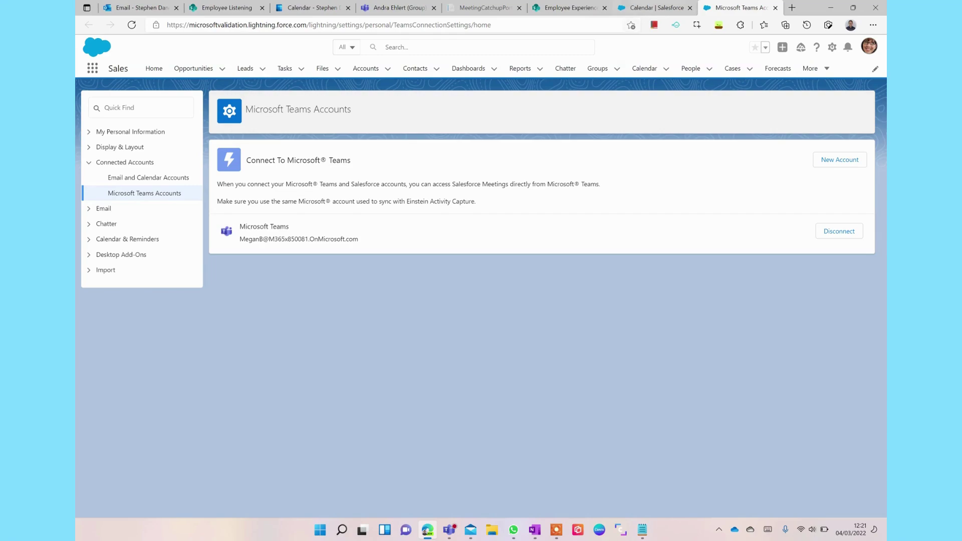
Switch to the Calendar | Salesforce tab showing the week of February 27–March 5, 2022
click(656, 8)
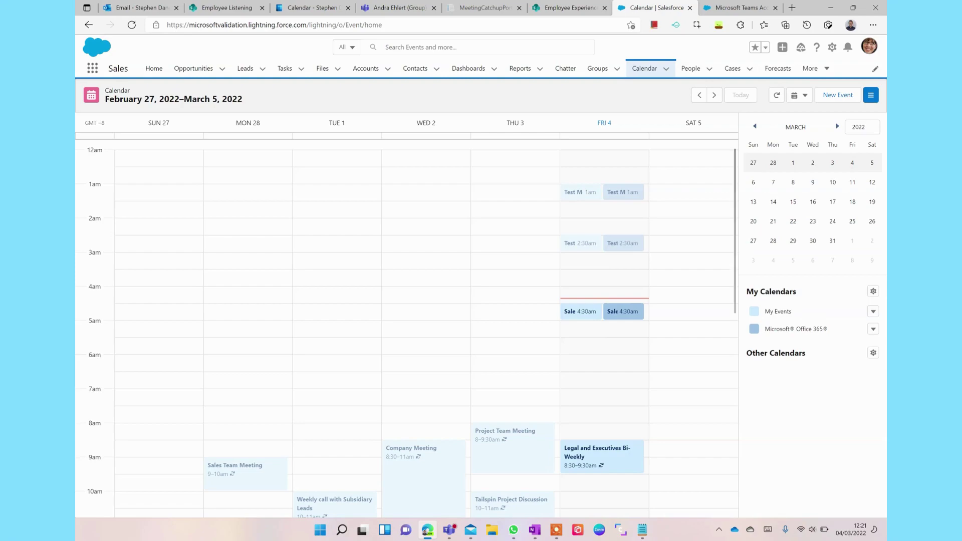
Open the Salesforce Test 3 event record from the Friday 4:30am calendar entry
click(623, 311)
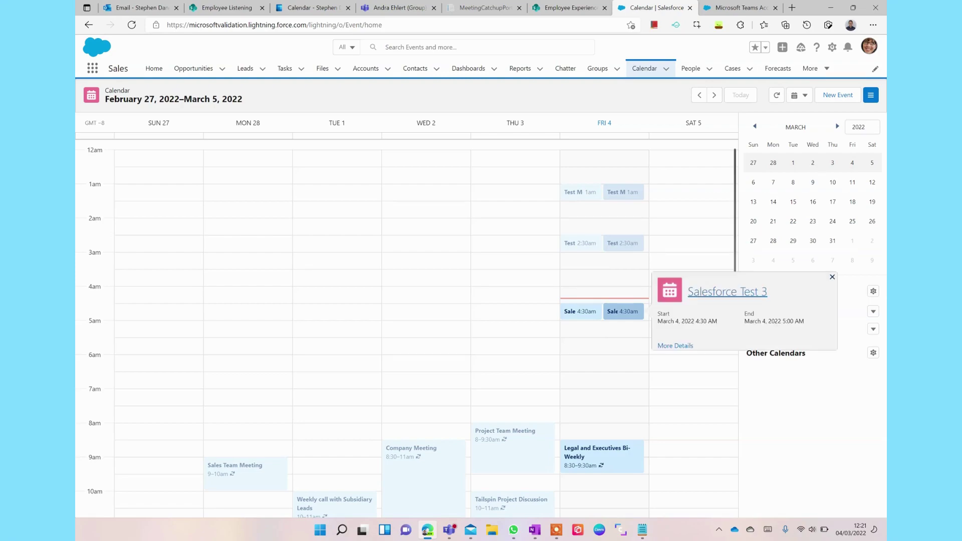
click(726, 291)
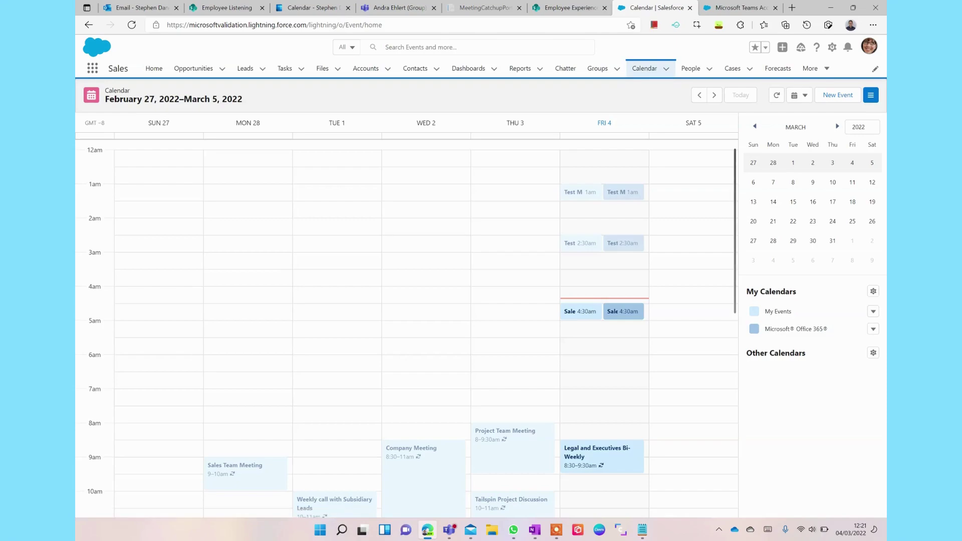
click(623, 312)
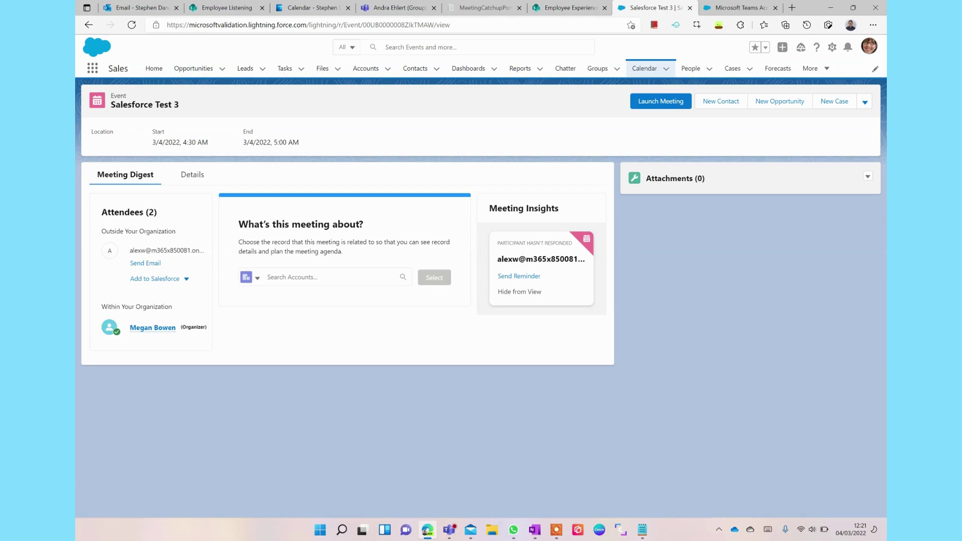
click(189, 175)
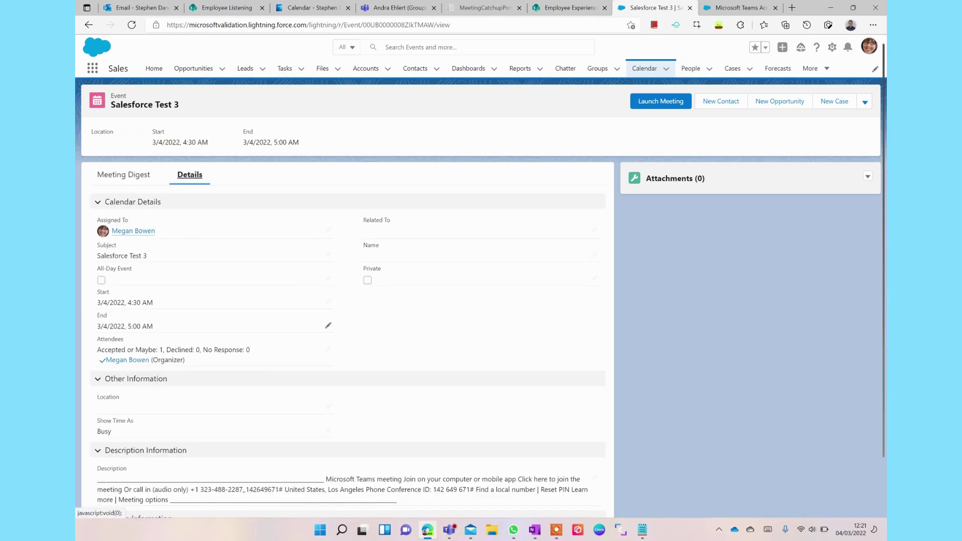
scroll(326, 325, down, 2)
scroll(326, 326, up, 3)
click(126, 174)
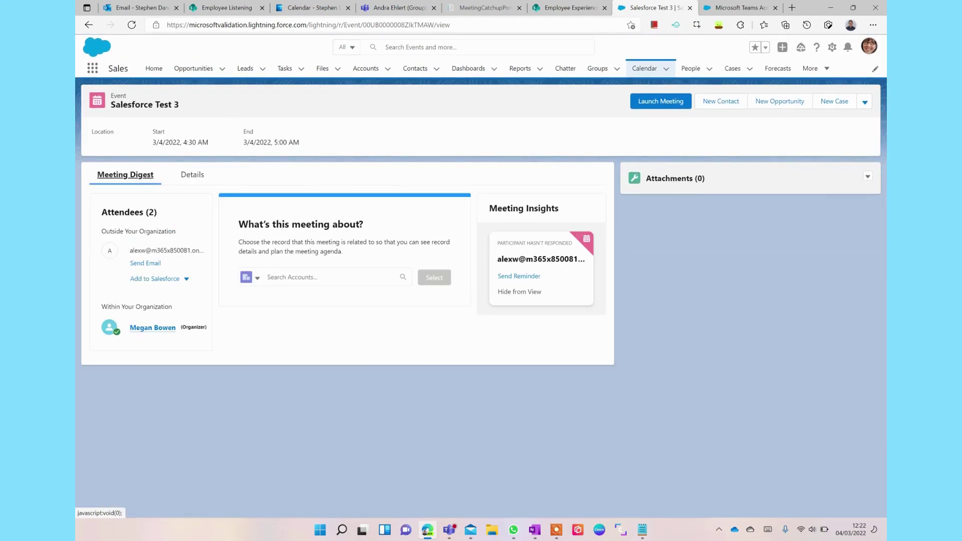